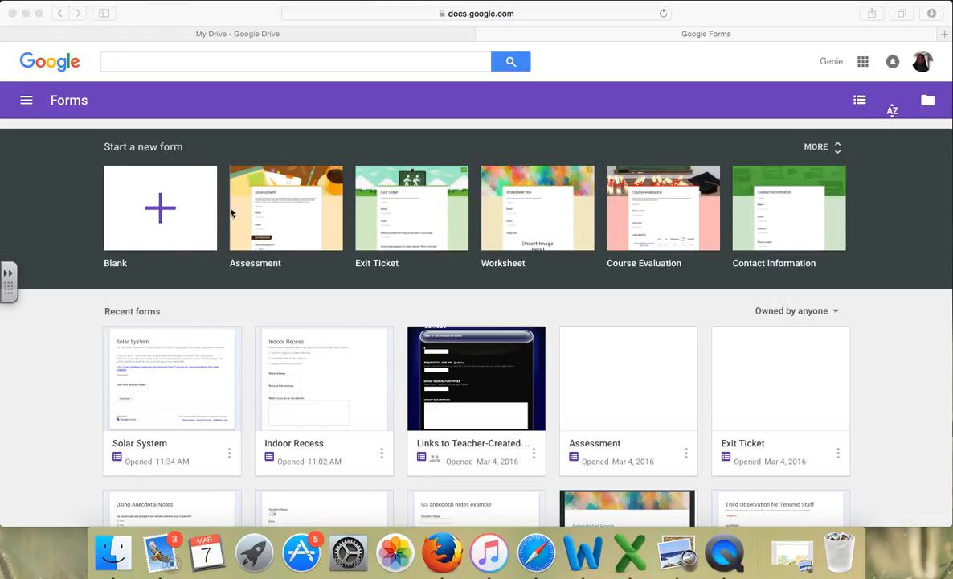
# Step: Browse the full gallery of form templates and the list of recent forms
pyautogui.click(817, 149)
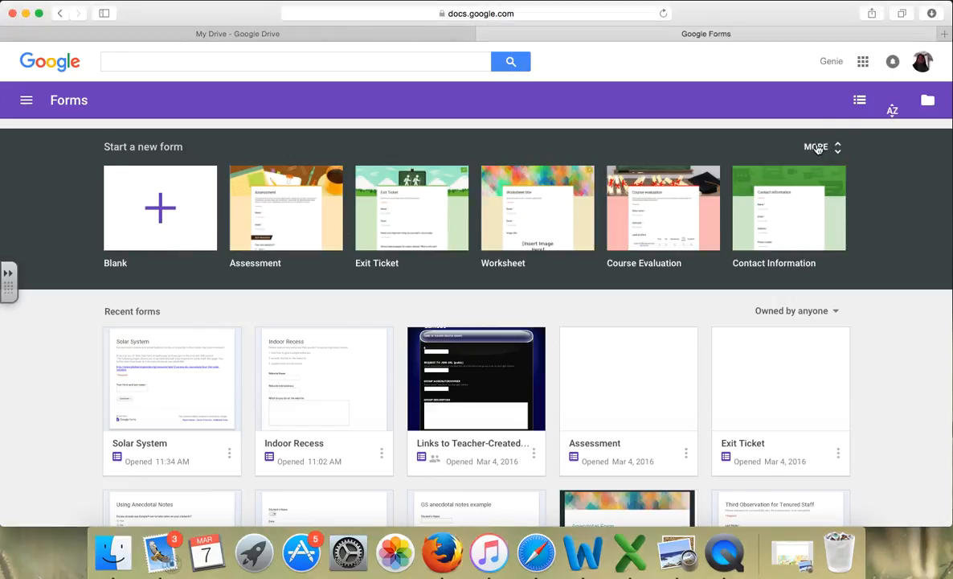
pyautogui.click(817, 149)
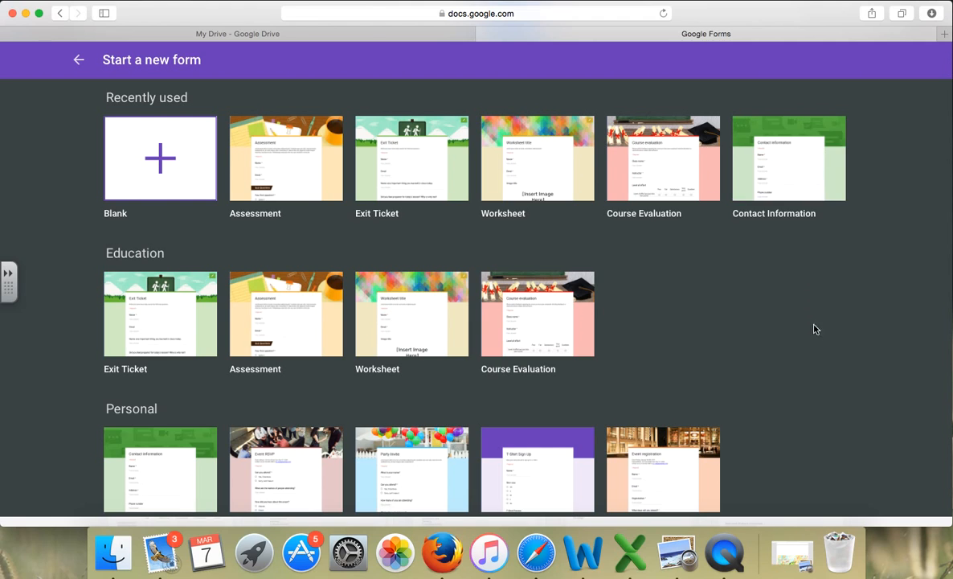
pyautogui.scroll(-2, 815, 338)
pyautogui.scroll(-2, 815, 353)
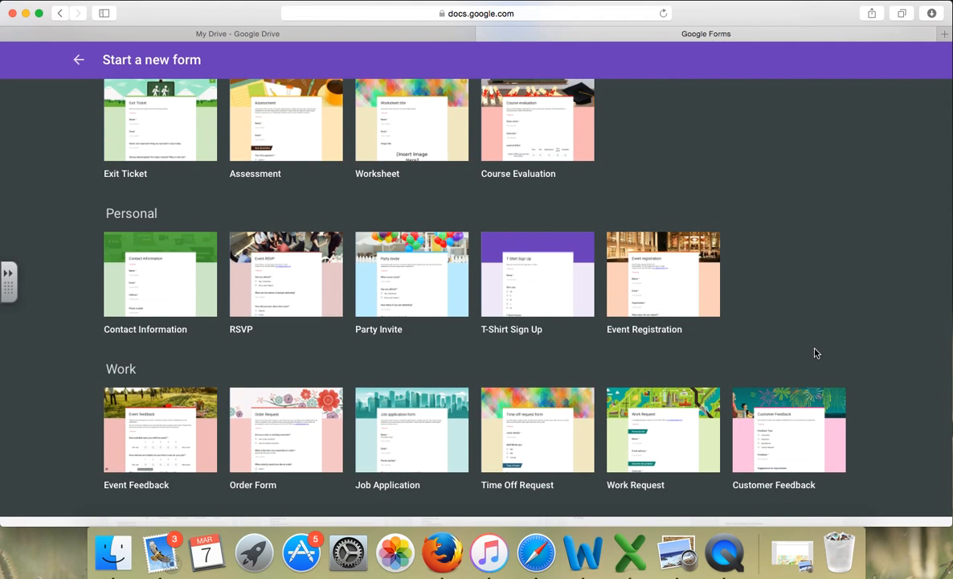
pyautogui.scroll(3, 815, 353)
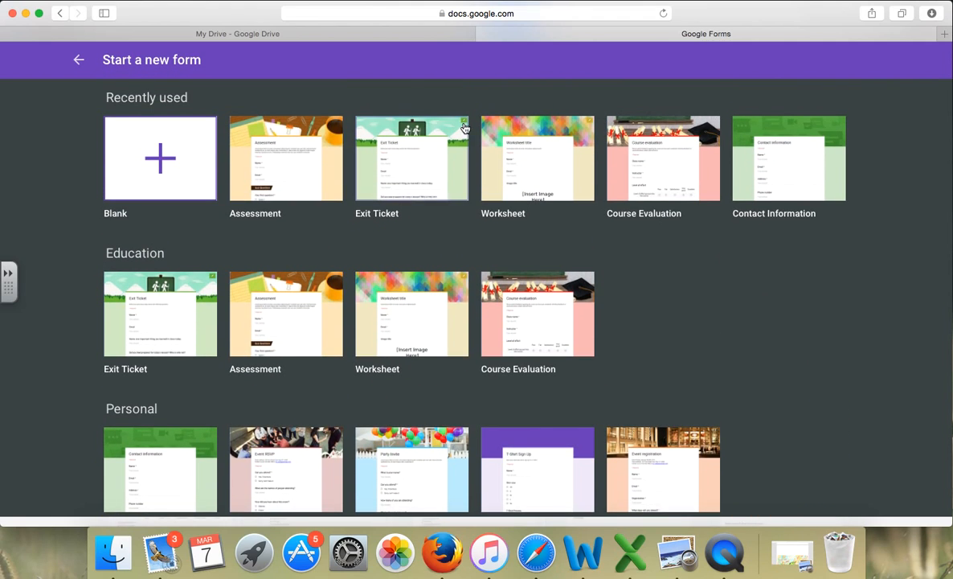
pyautogui.click(80, 62)
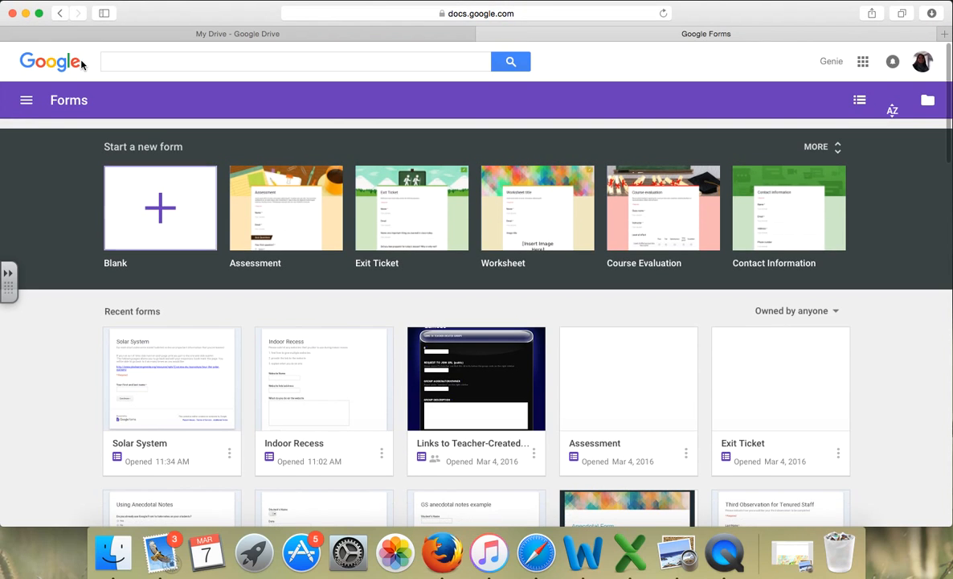
pyautogui.scroll(-10, 359, 319)
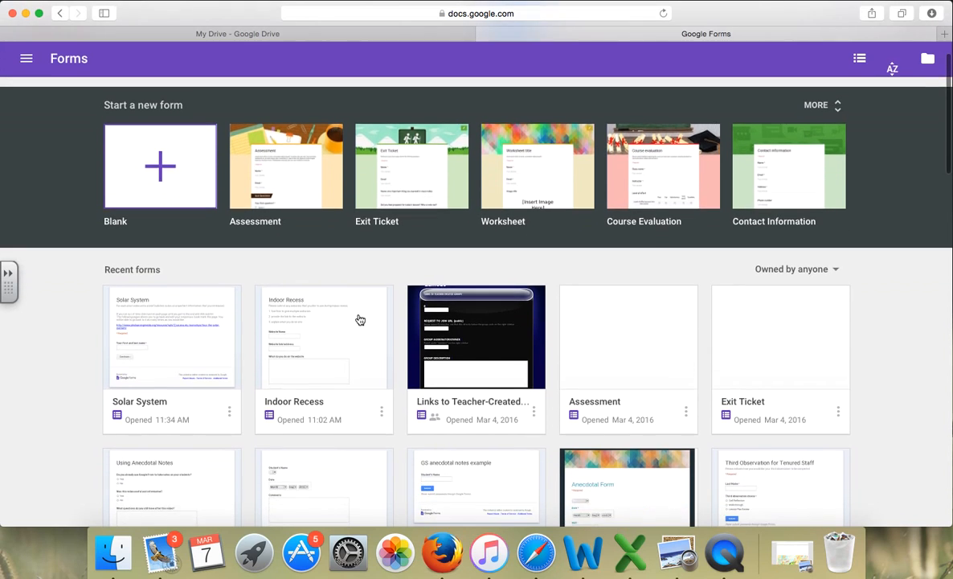
pyautogui.scroll(-10, 358, 319)
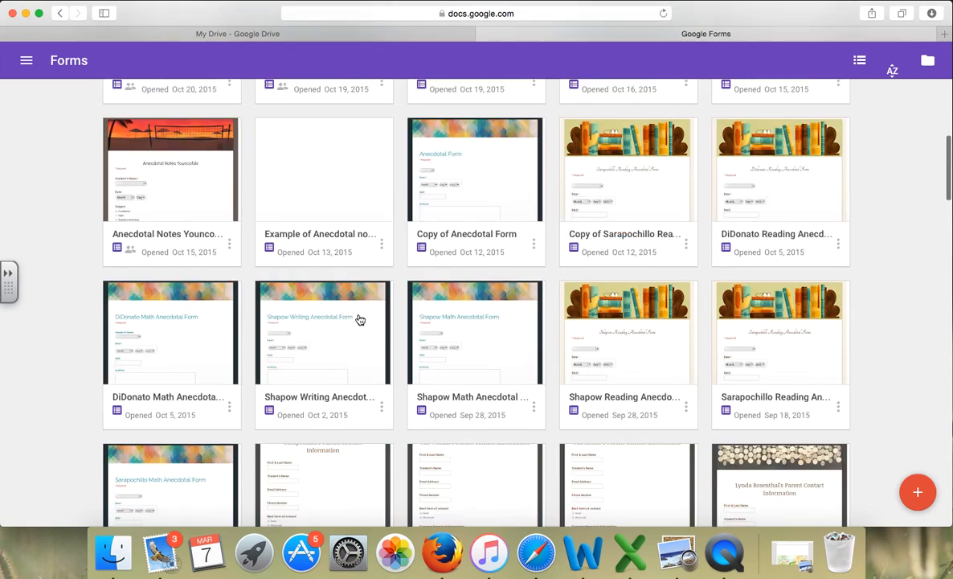
pyautogui.scroll(15, 359, 319)
pyautogui.scroll(10, 359, 319)
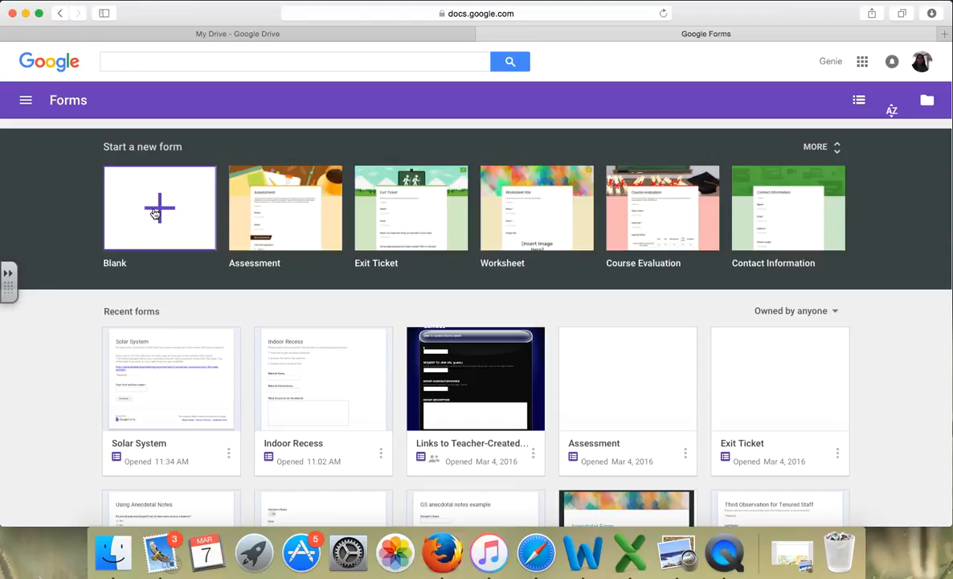
# Step: Create a blank form and apply the rocky stream header image from the Travel themes
pyautogui.click(156, 211)
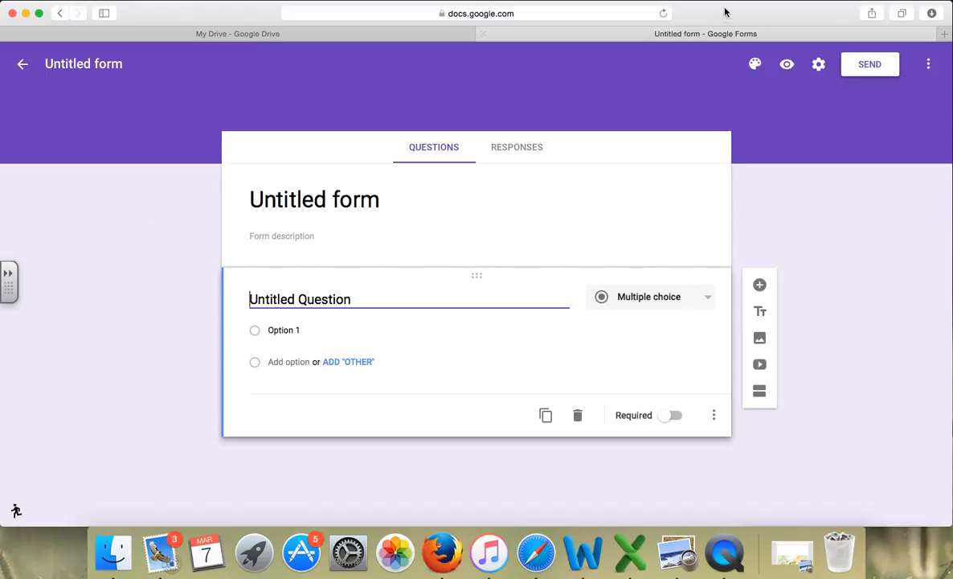
pyautogui.click(756, 71)
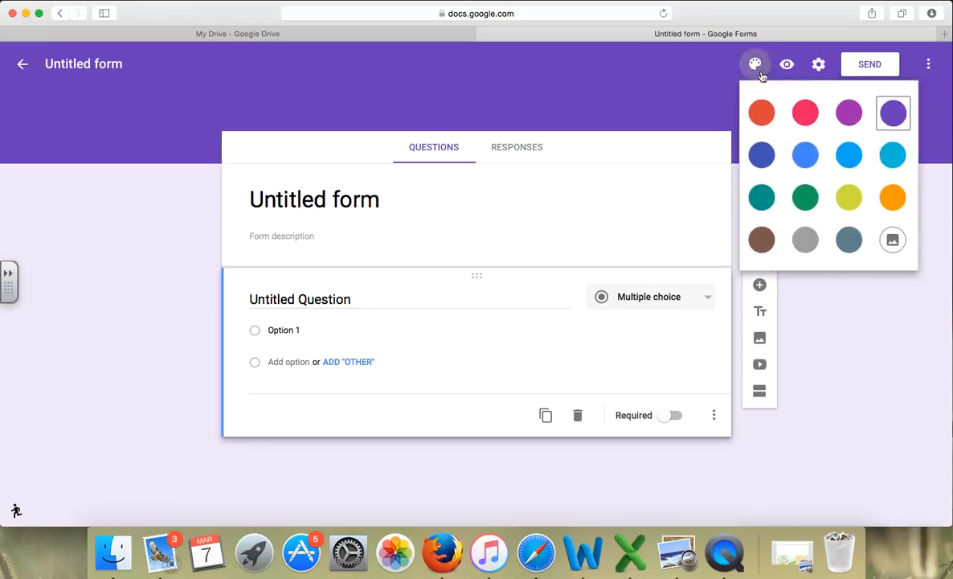
pyautogui.click(903, 241)
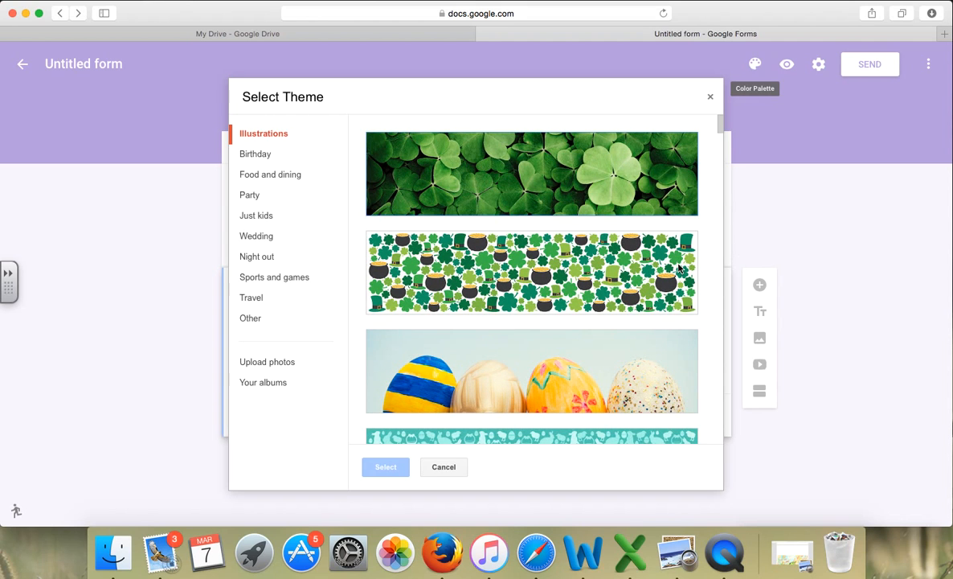
pyautogui.click(255, 299)
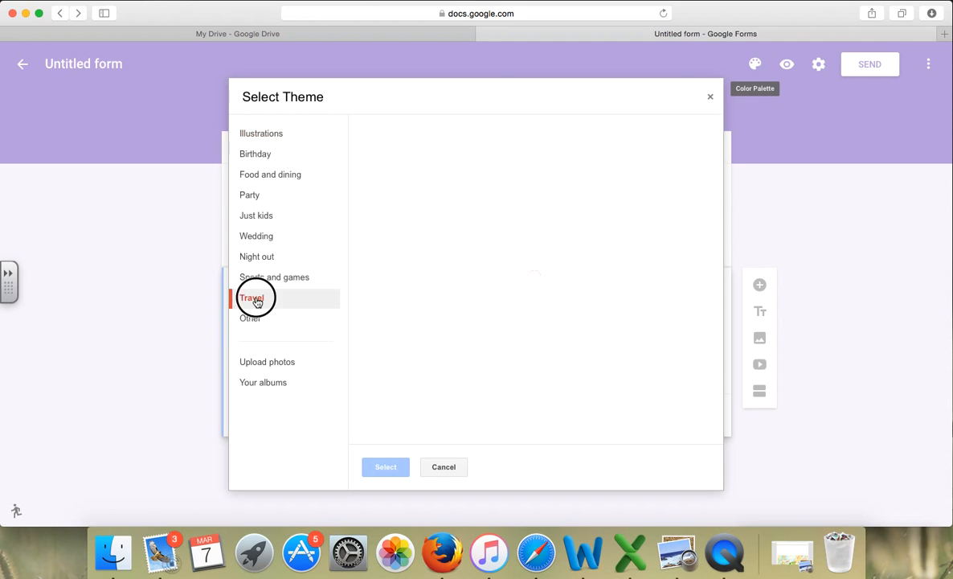
pyautogui.click(552, 195)
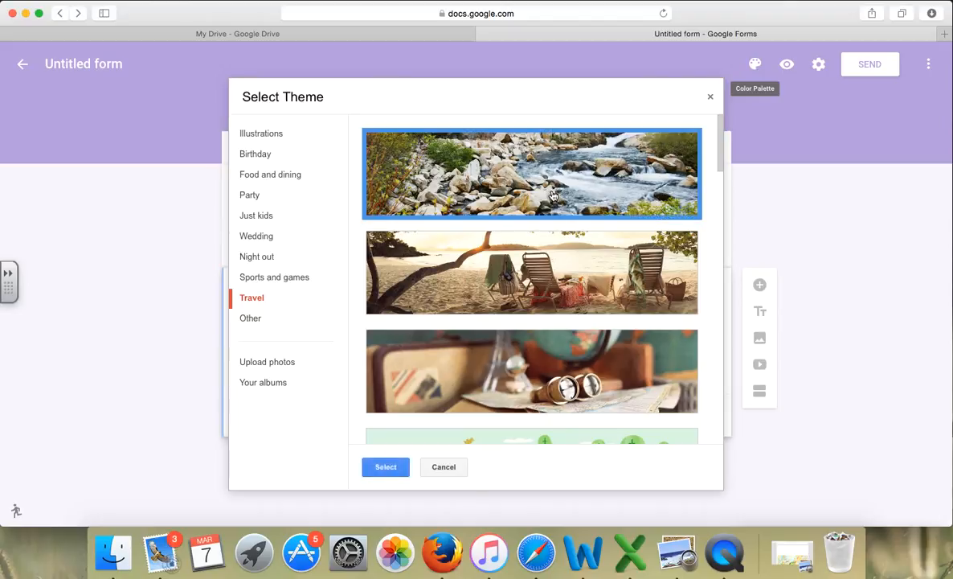
pyautogui.click(382, 466)
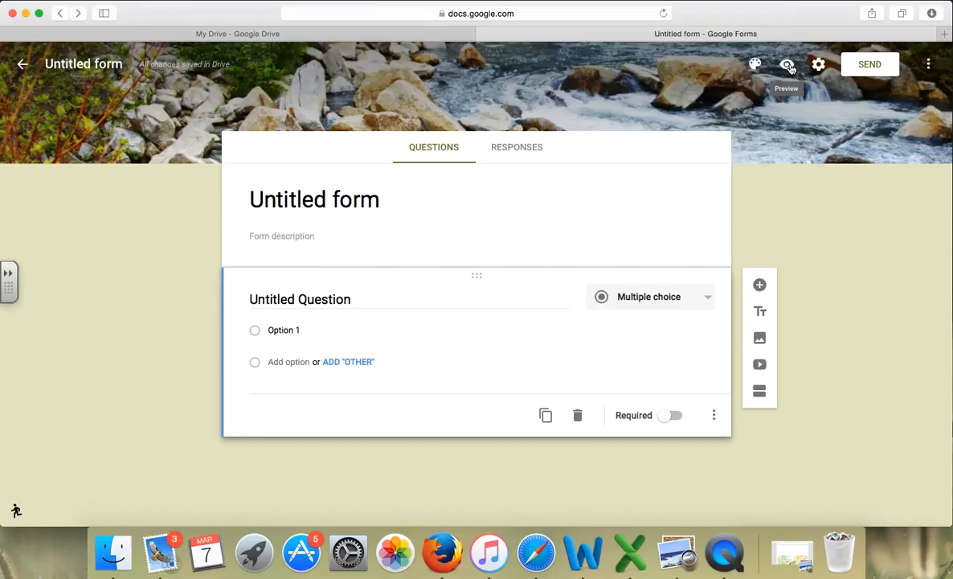
# Step: Review the form's response and confirmation page settings, and close them without saving
pyautogui.click(817, 65)
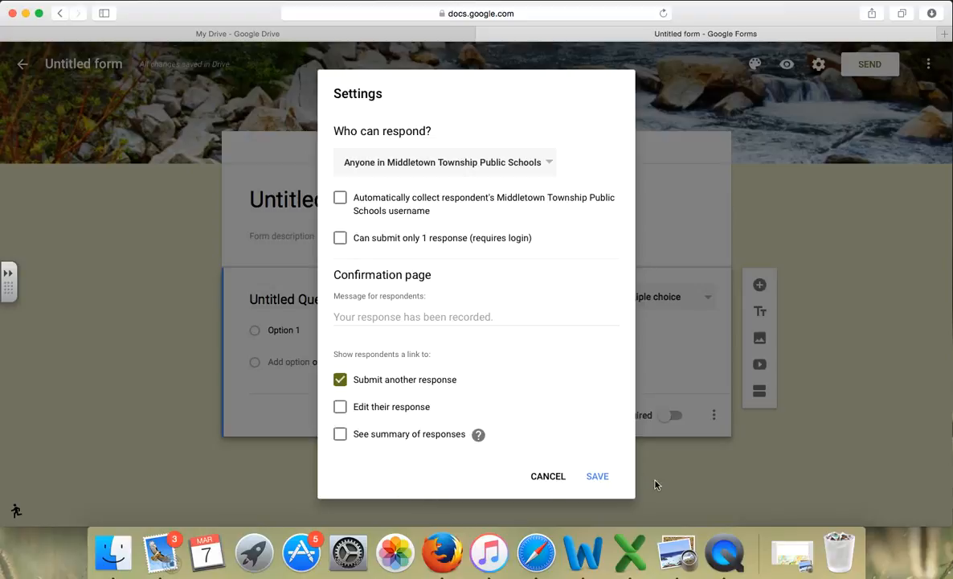
pyautogui.click(551, 479)
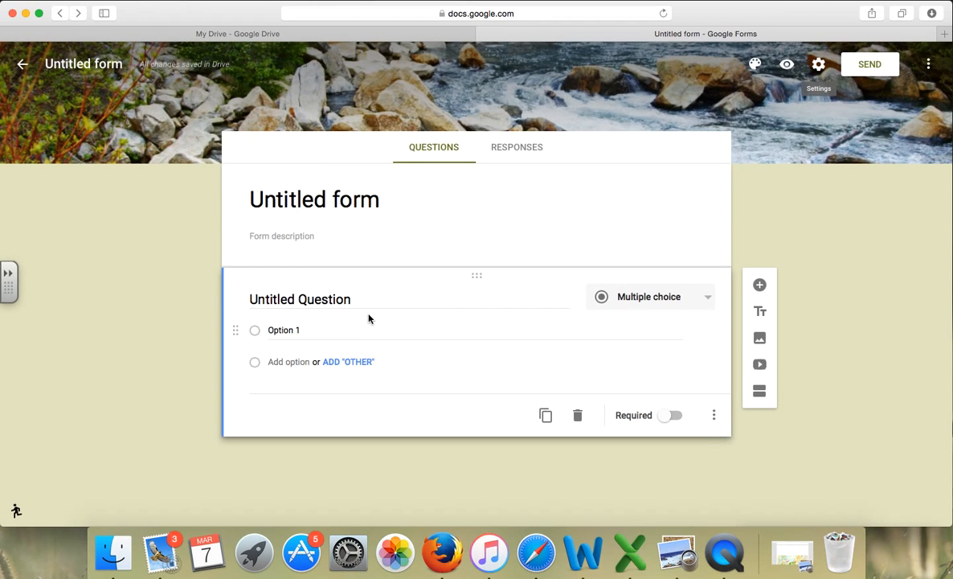
# Step: Replace the form's title with "Test" and give the form file the same name
pyautogui.click(286, 203)
pyautogui.click(387, 206)
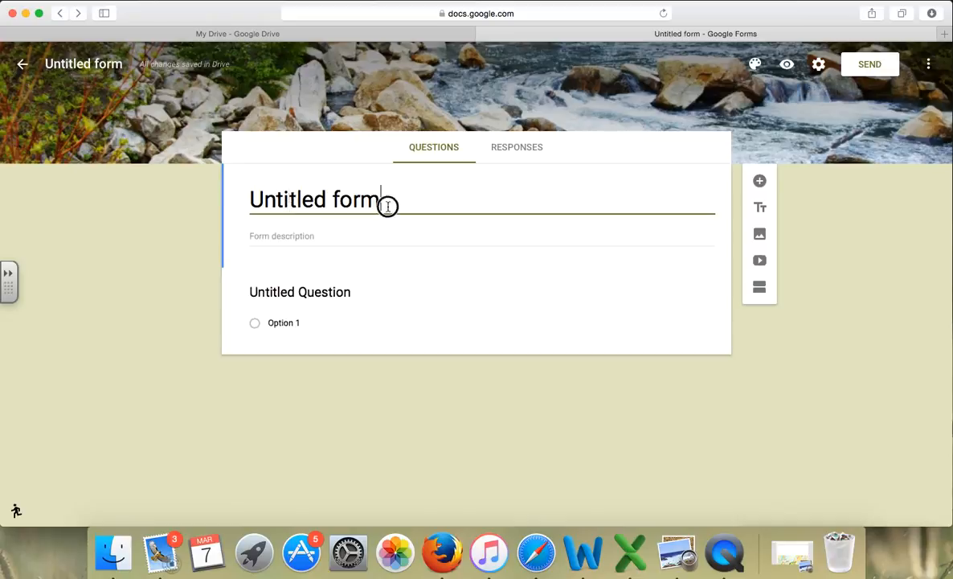
pyautogui.moveTo(388, 207); pyautogui.dragTo(213, 203)
pyautogui.press('BackSpace')
pyautogui.write('Test')
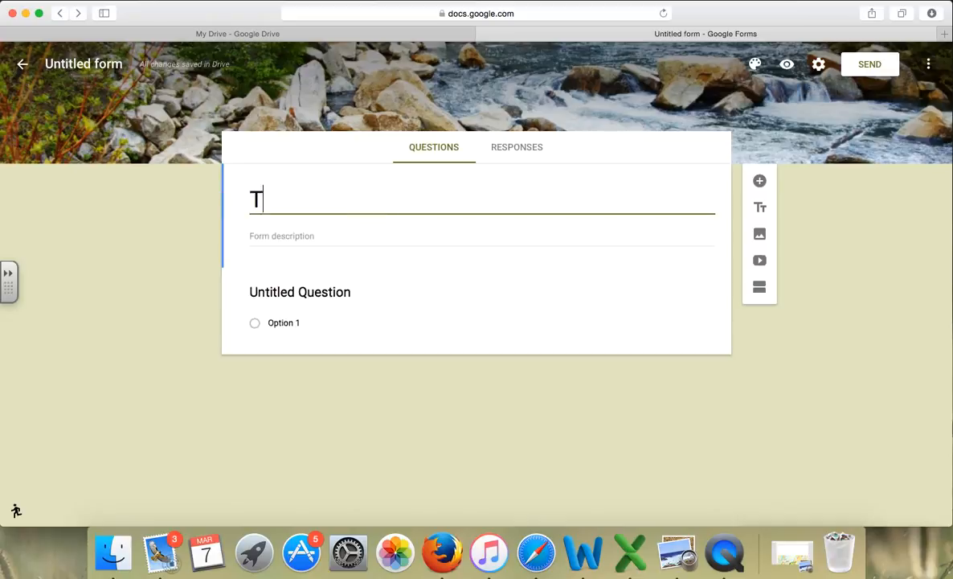
pyautogui.click(85, 62)
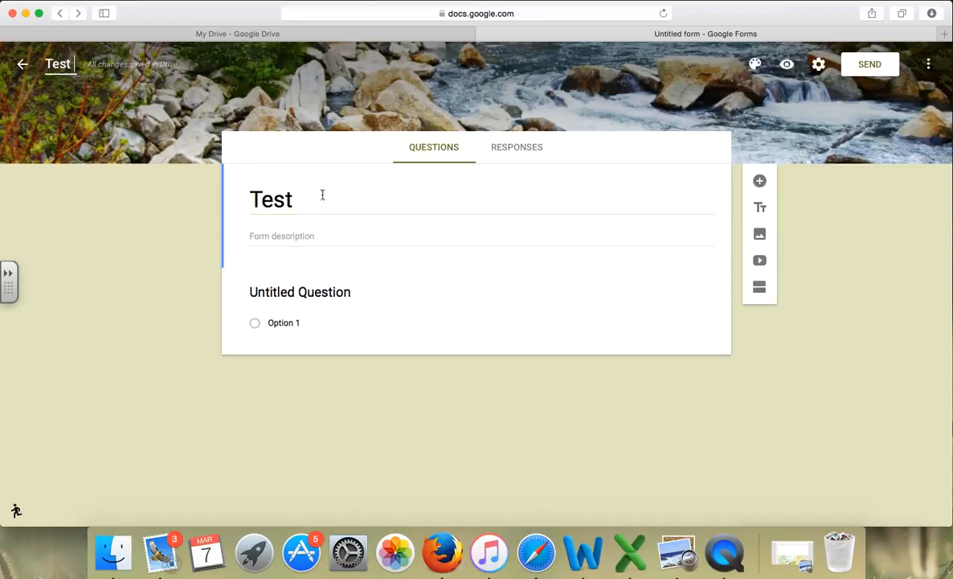
# Step: Examine the question types available for the untitled question, leaving it as Multiple choice
pyautogui.click(297, 238)
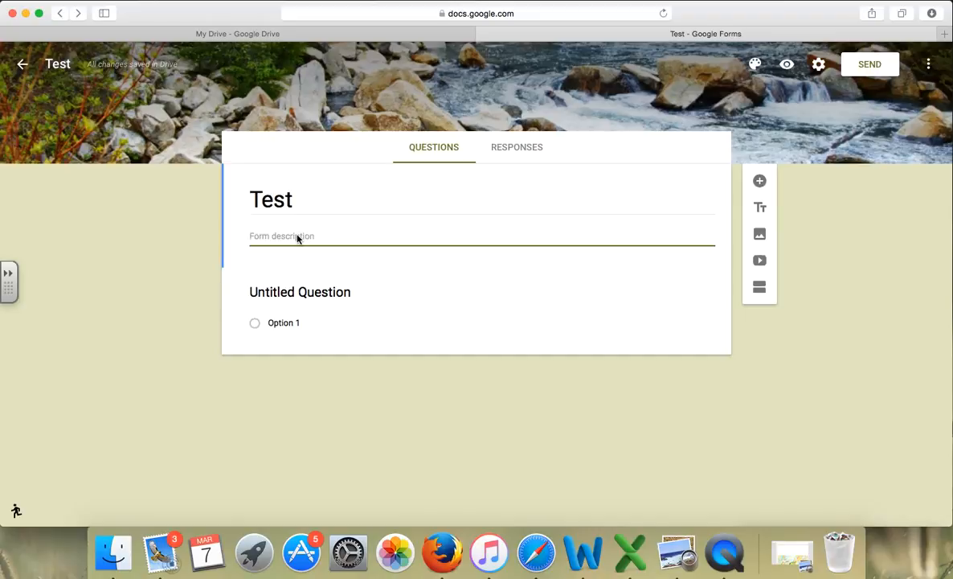
pyautogui.click(292, 291)
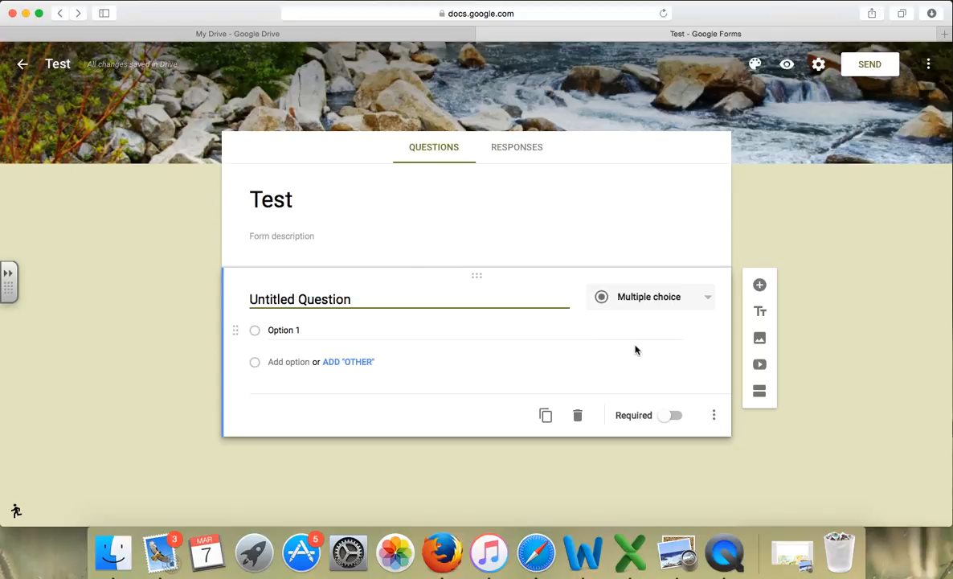
pyautogui.click(692, 304)
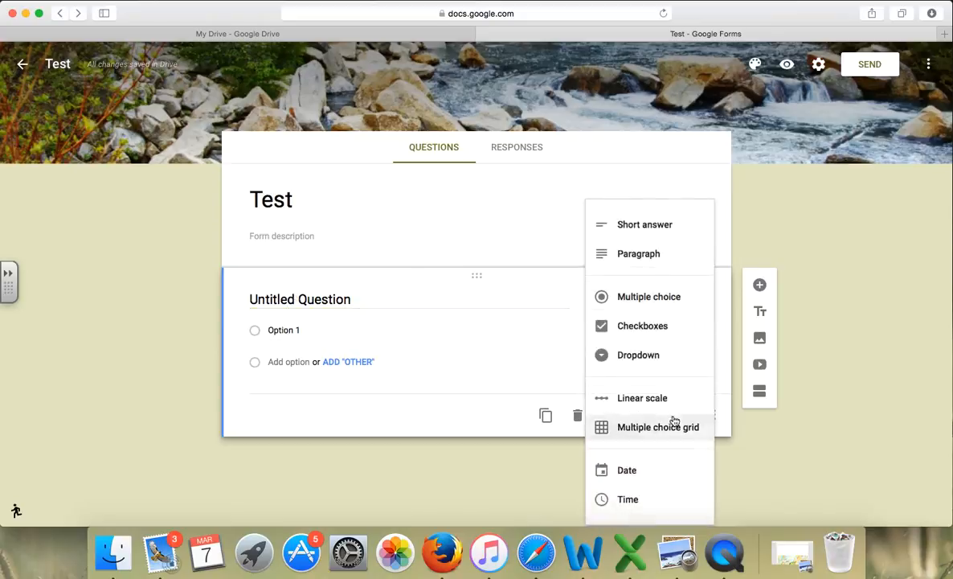
pyautogui.scroll(-1, 674, 420)
pyautogui.scroll(1, 675, 421)
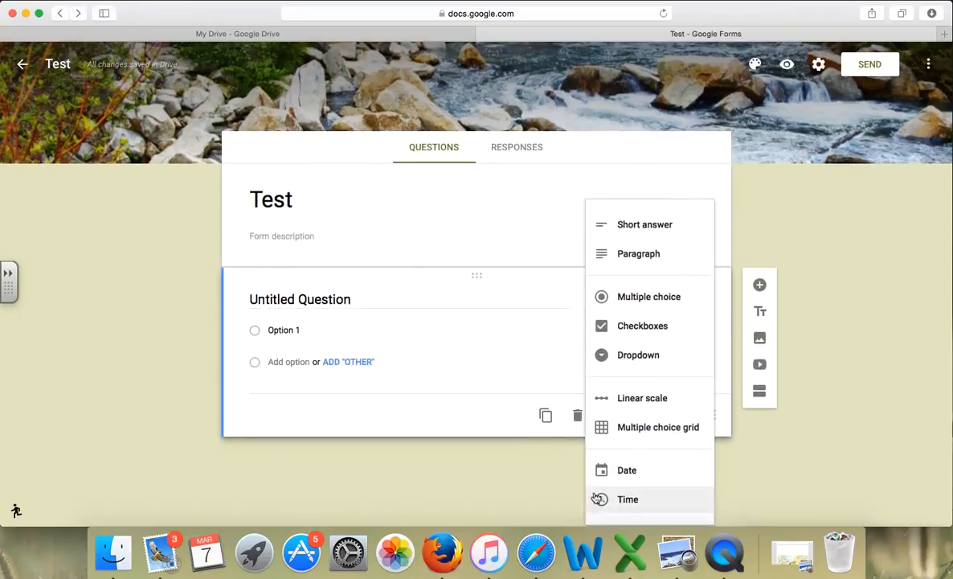
pyautogui.click(526, 483)
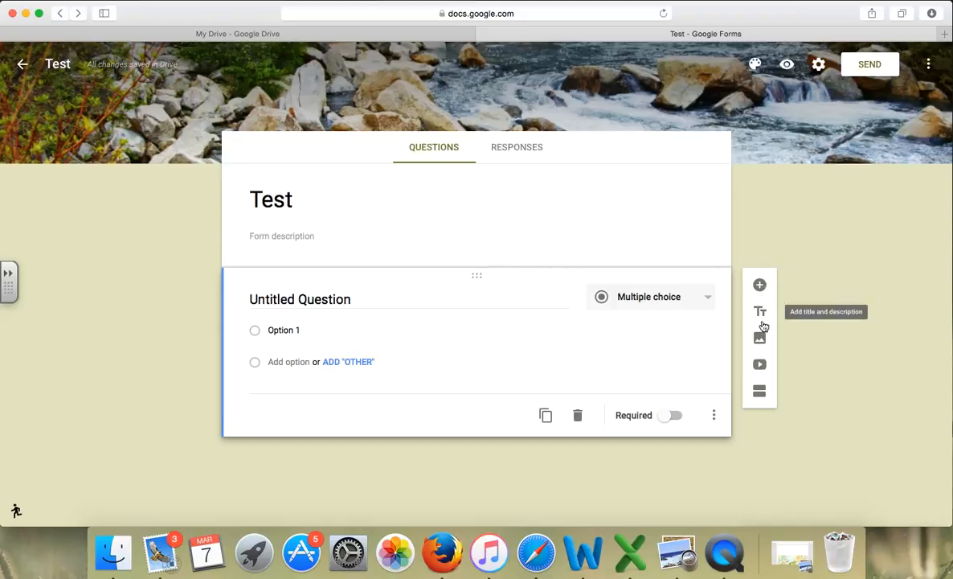
# Step: Add a new section after the untitled question and merge it with the section above
pyautogui.click(766, 400)
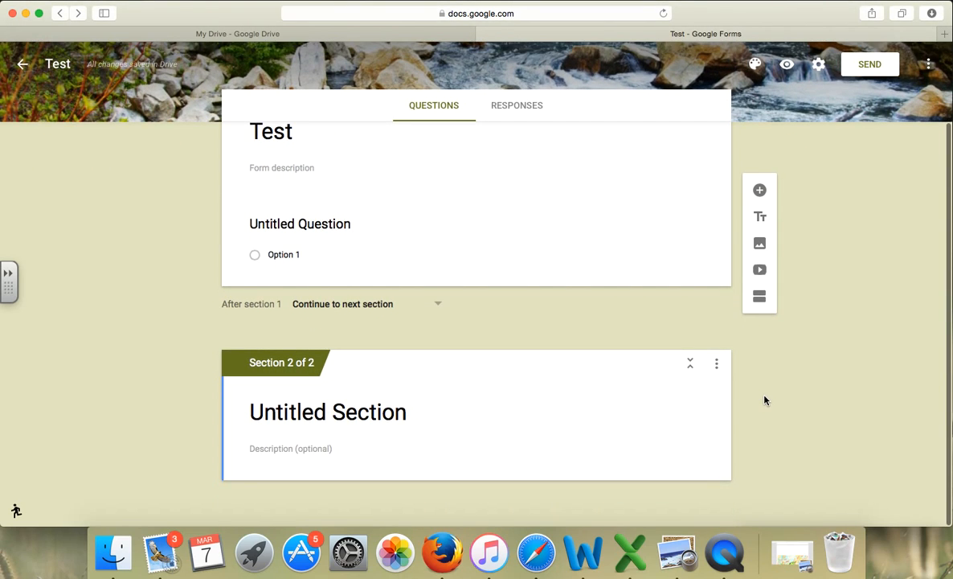
pyautogui.scroll(3, 717, 362)
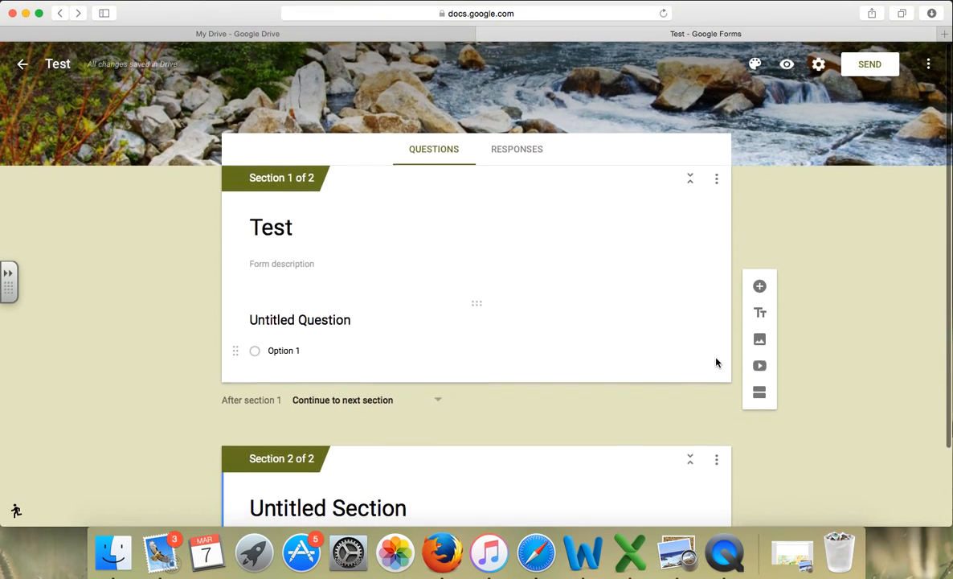
pyautogui.scroll(-3, 717, 362)
pyautogui.click(717, 368)
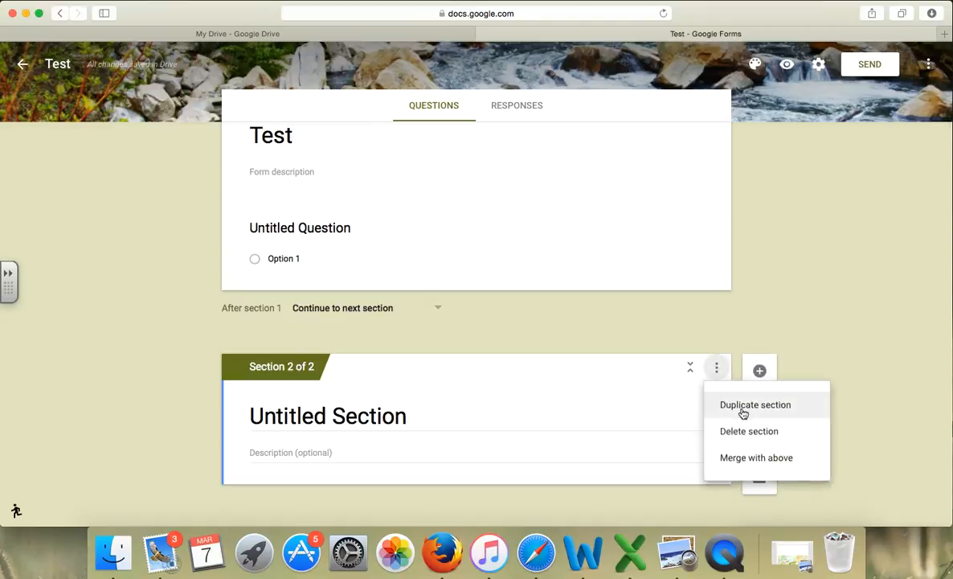
pyautogui.click(750, 466)
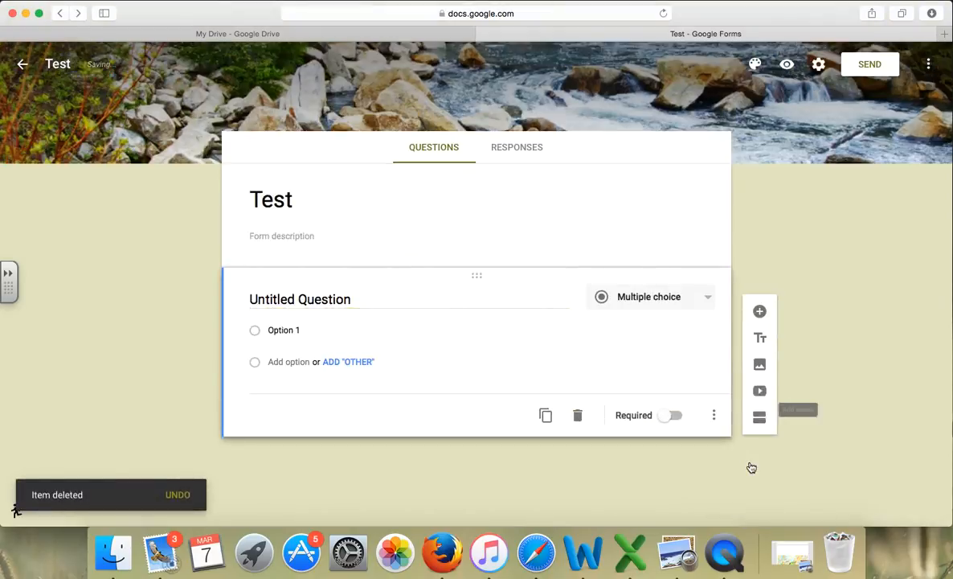
pyautogui.click(458, 296)
pyautogui.click(480, 379)
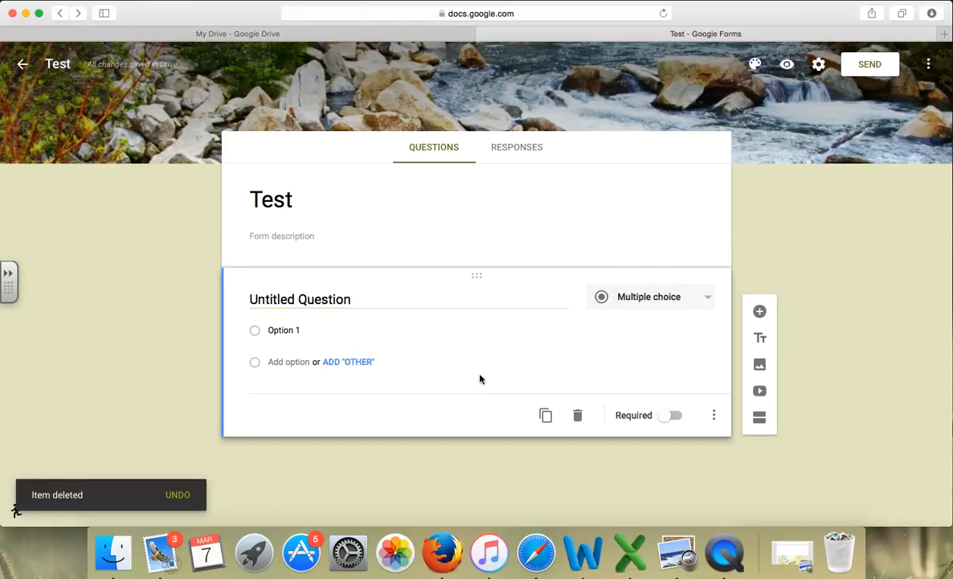